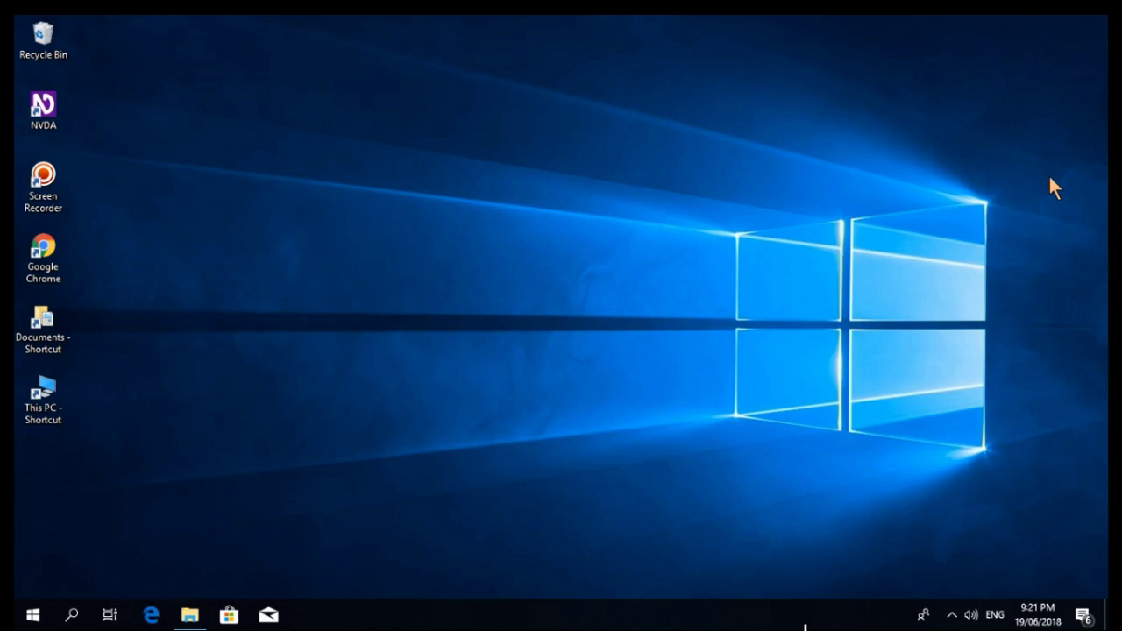
# Step: Open NVDA's Keyboard Settings dialog from its preferences
pyautogui.press('insert+n')
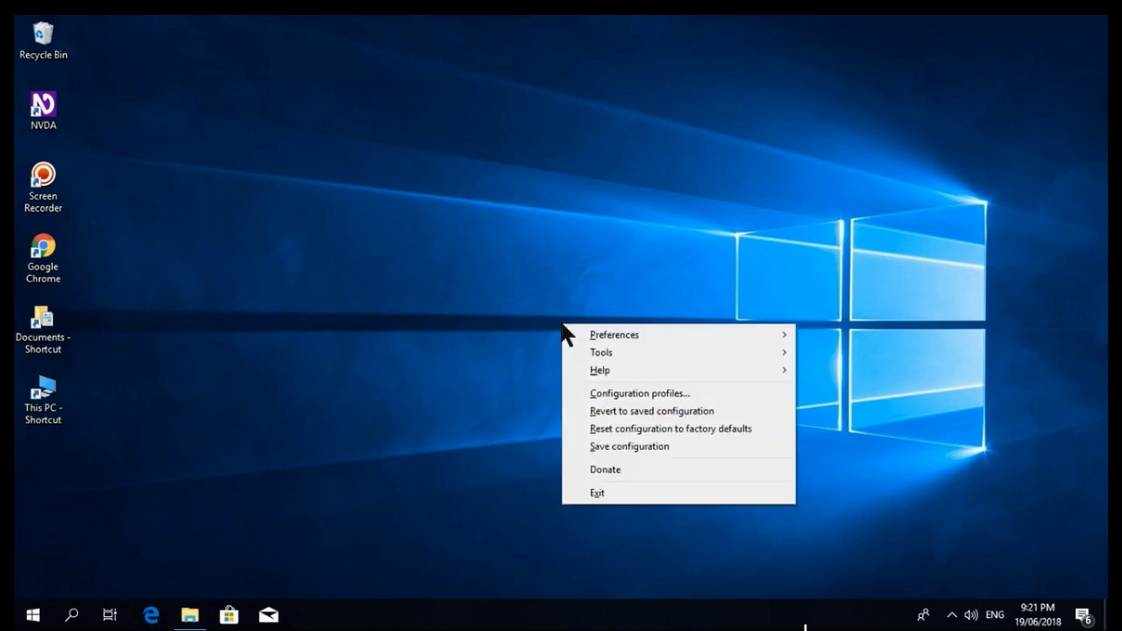
pyautogui.press('Down')
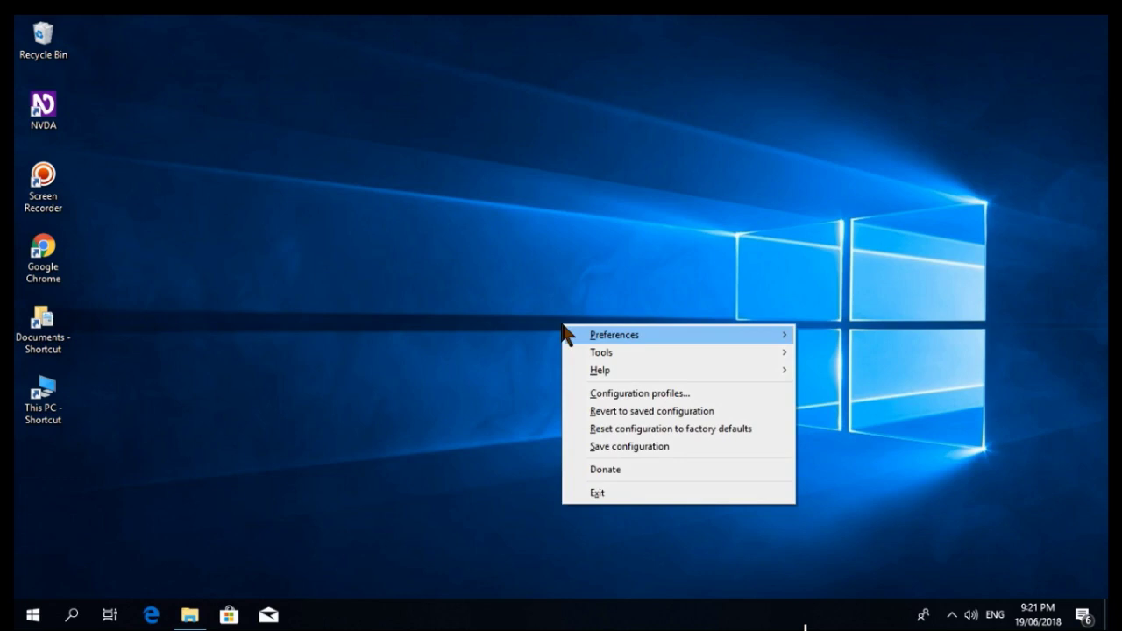
pyautogui.press('Right')
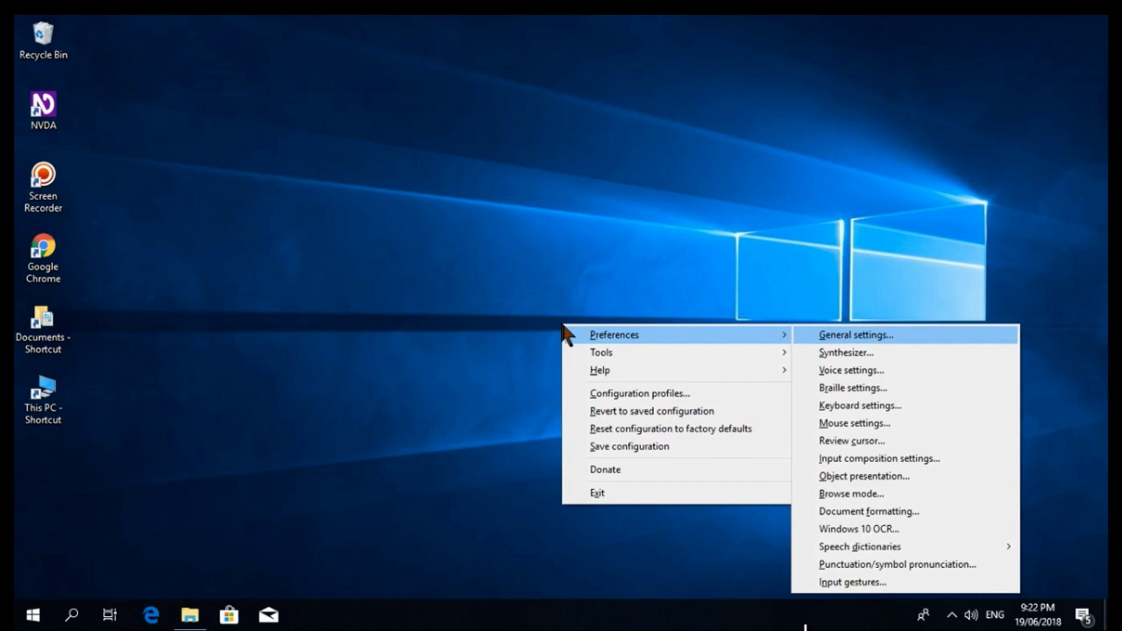
pyautogui.press('Down')
pyautogui.press('Down')
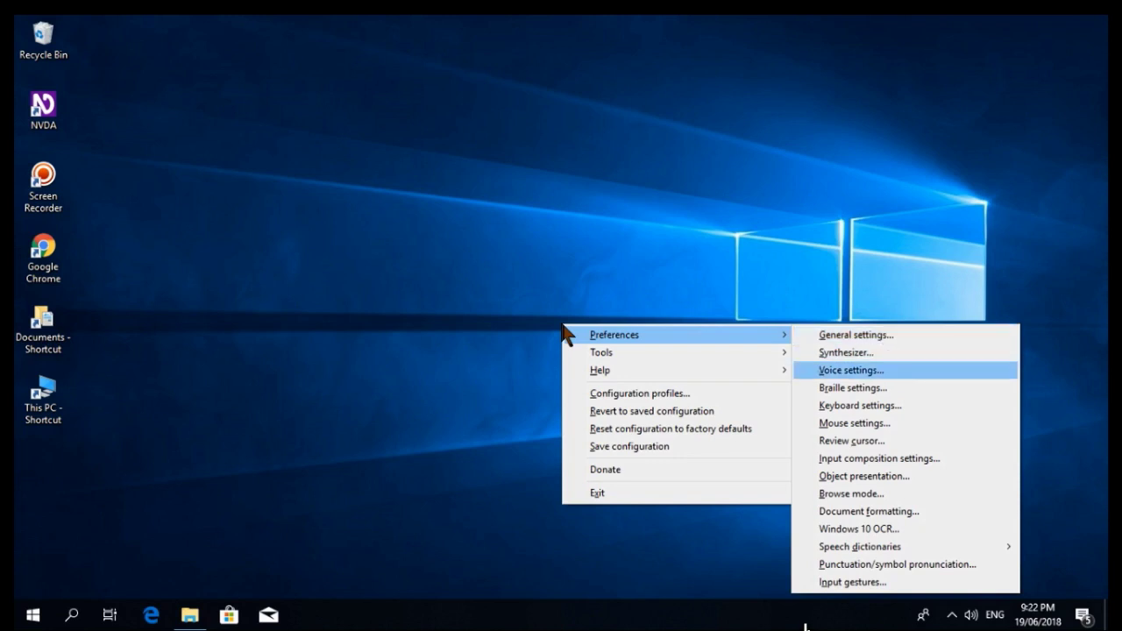
pyautogui.press('Down')
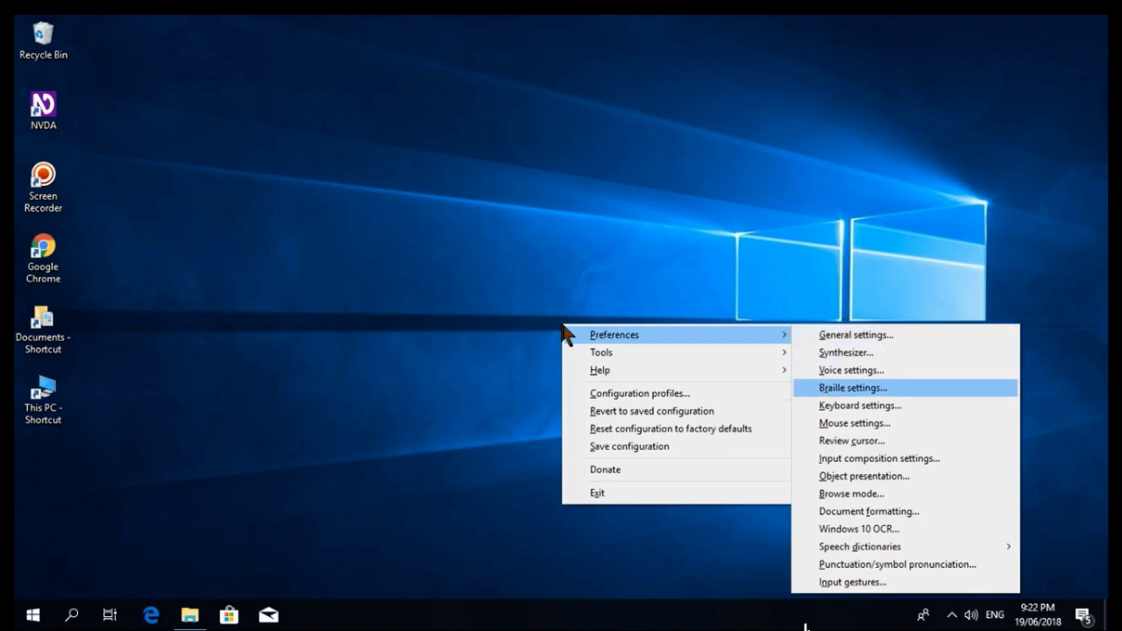
pyautogui.press('Down')
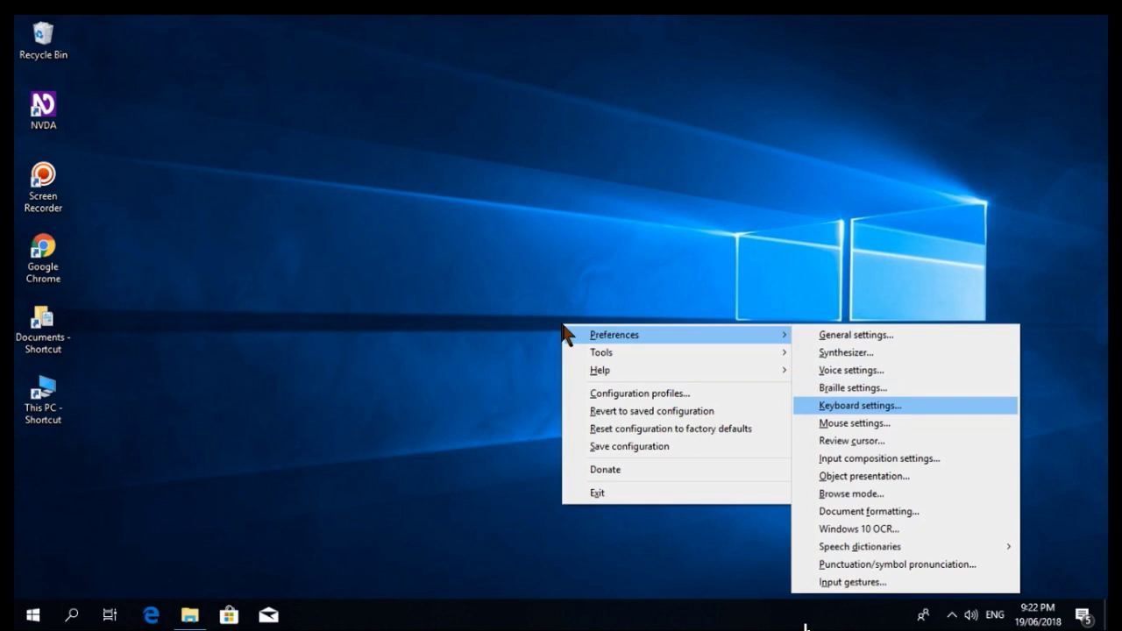
pyautogui.press('Return')
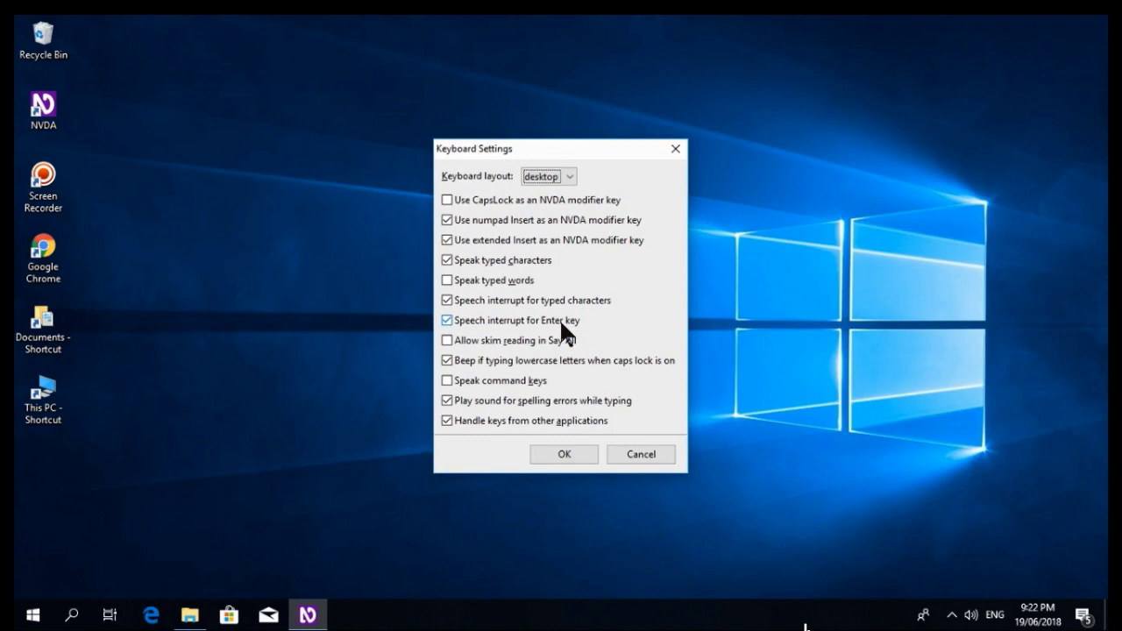
# Step: Review the keyboard layout choice and the CapsLock, numpad Insert and extended Insert options for the NVDA modifier key
pyautogui.press('Tab')
pyautogui.hotkey('shift', 'Tab')
pyautogui.press('Down')
pyautogui.press('Up')
pyautogui.press('Tab')
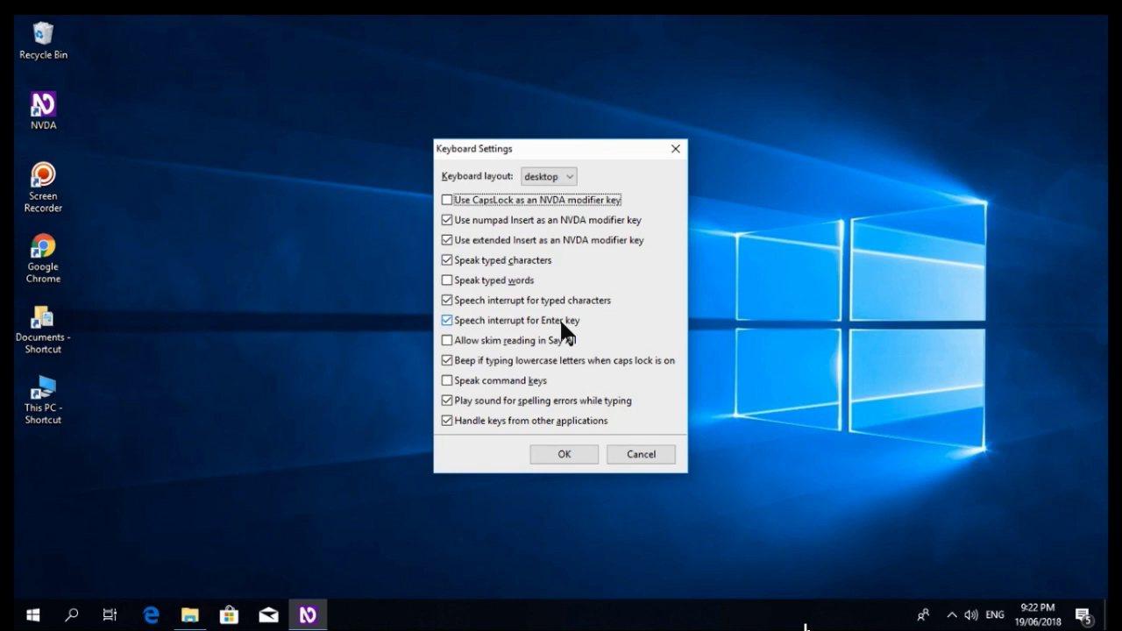
pyautogui.press('Tab')
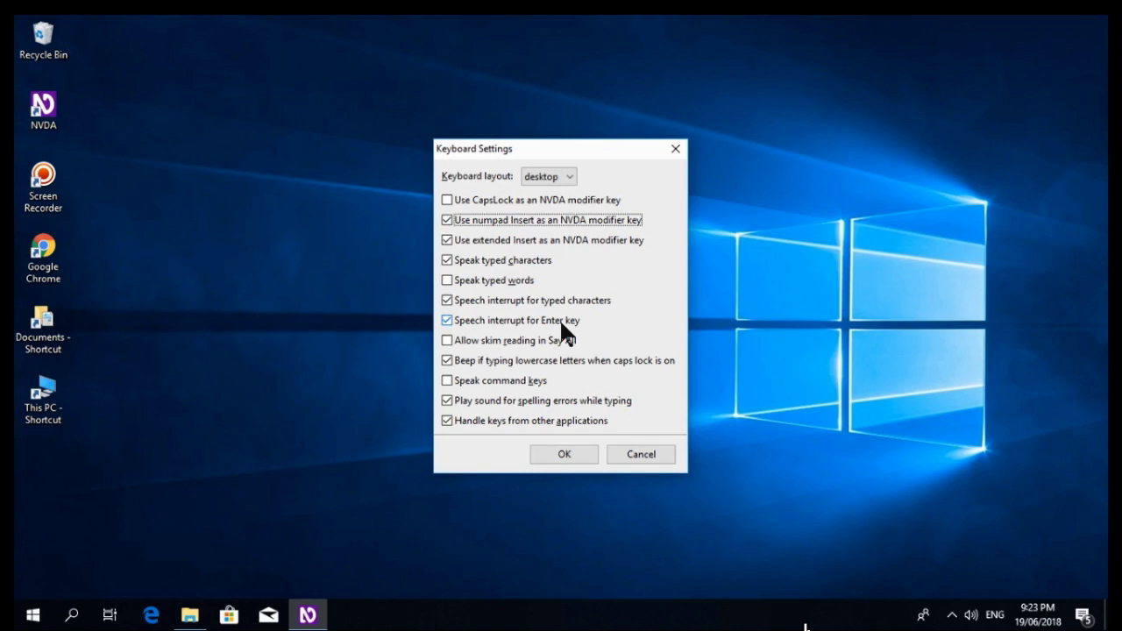
pyautogui.press('Tab')
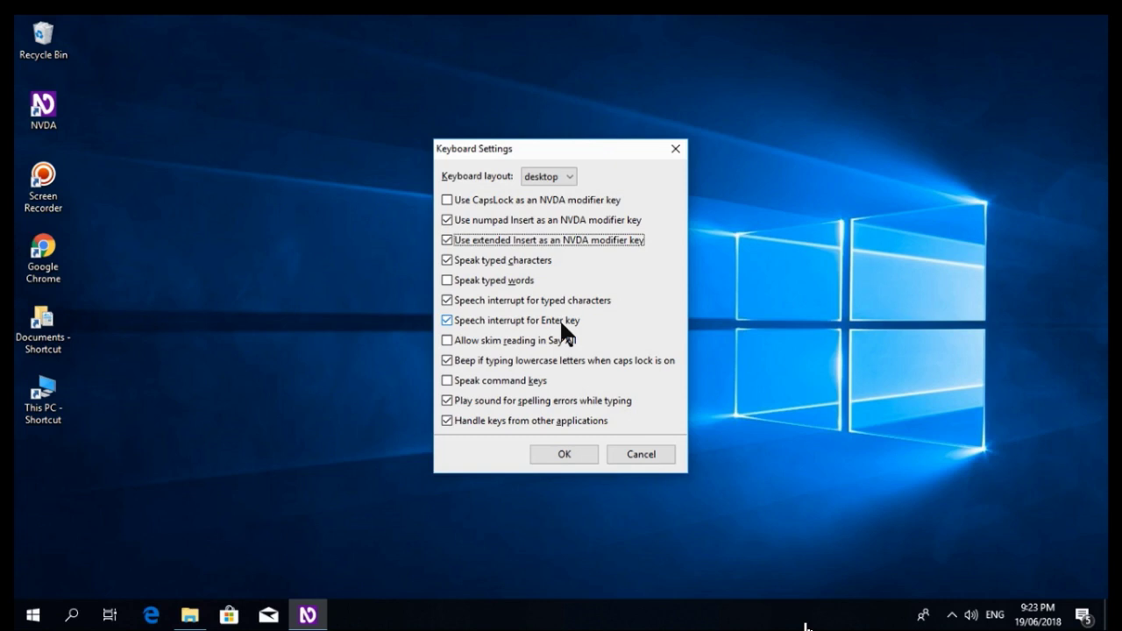
# Step: Review the options for speaking typed characters and words, speech interrupt for typed characters and Enter, and skim reading in Say All
pyautogui.press('Down')
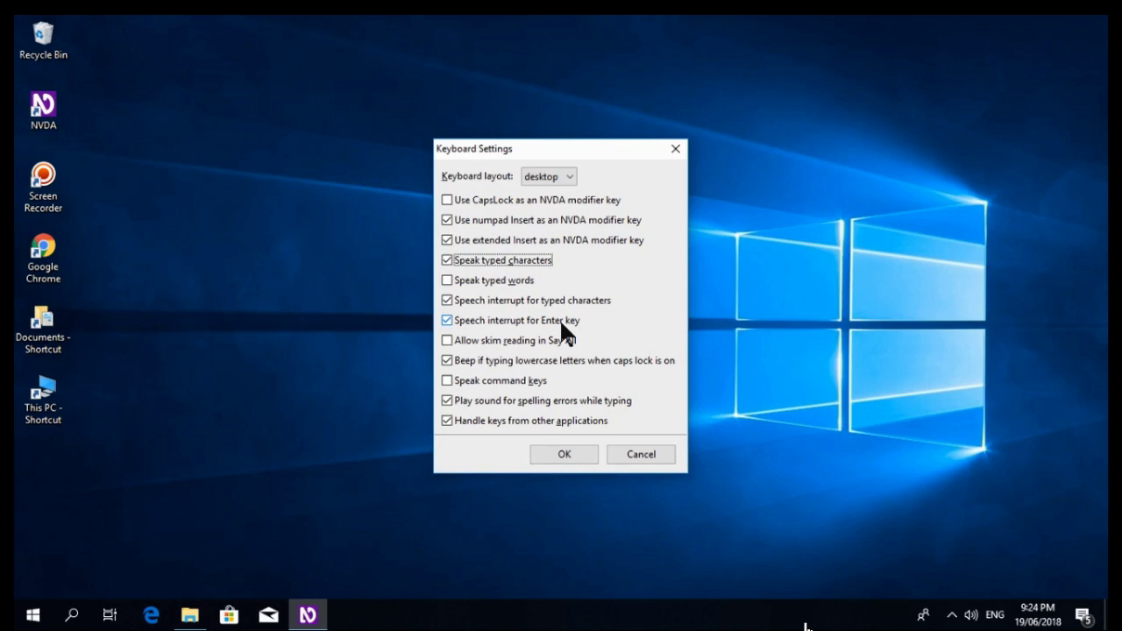
pyautogui.press('Tab')
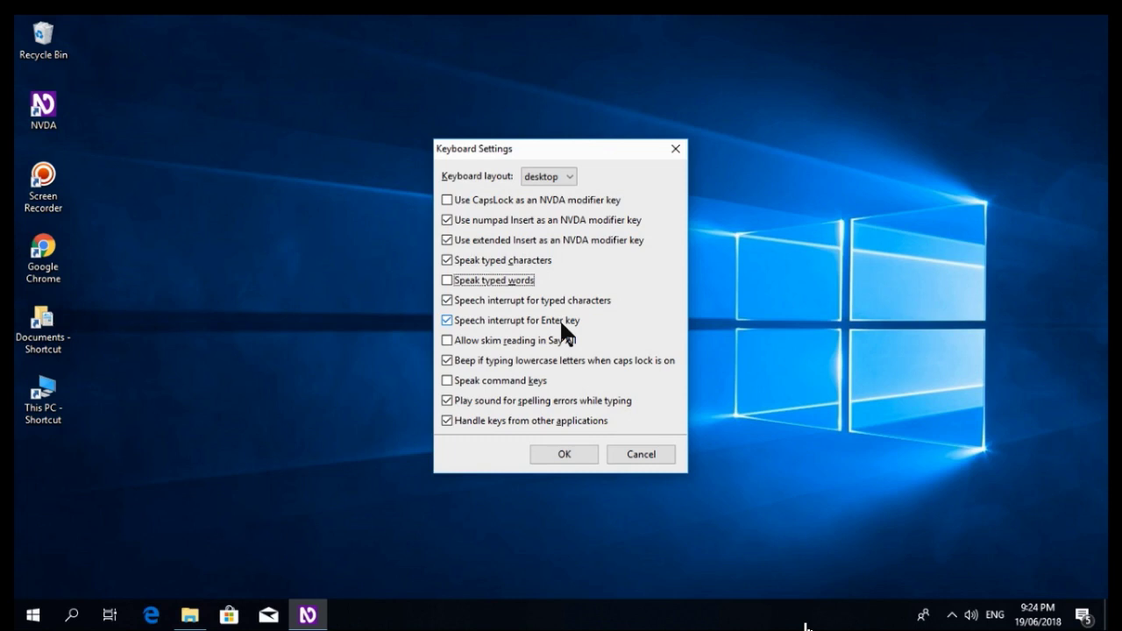
pyautogui.hotkey('shift', 'Tab')
pyautogui.press('Tab')
pyautogui.press('Tab')
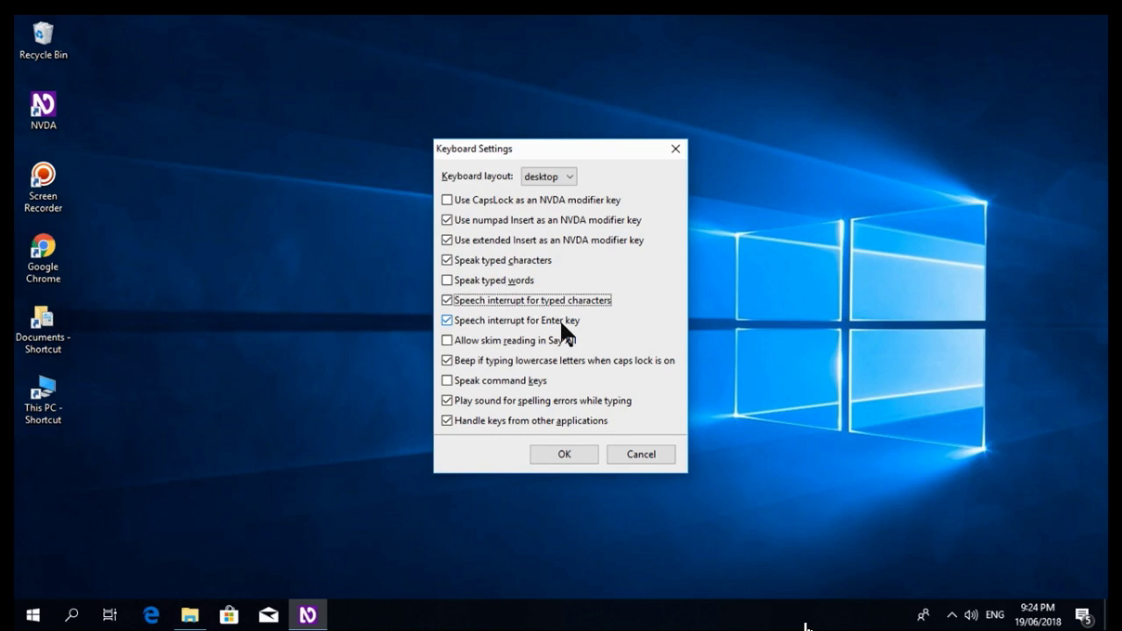
pyautogui.press('Tab')
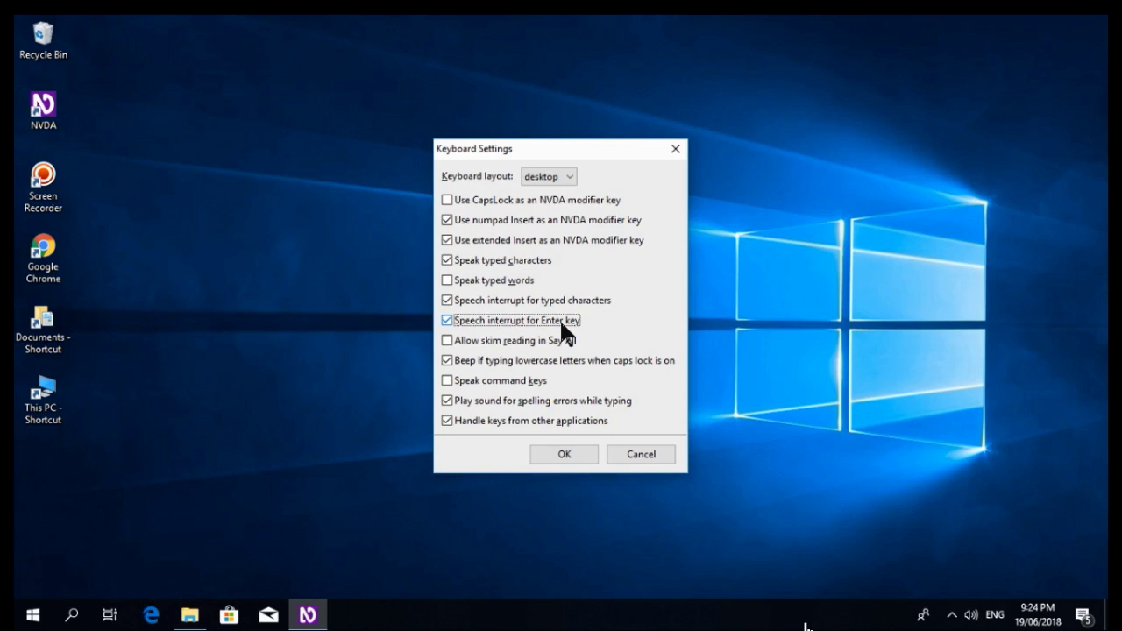
pyautogui.press('Tab')
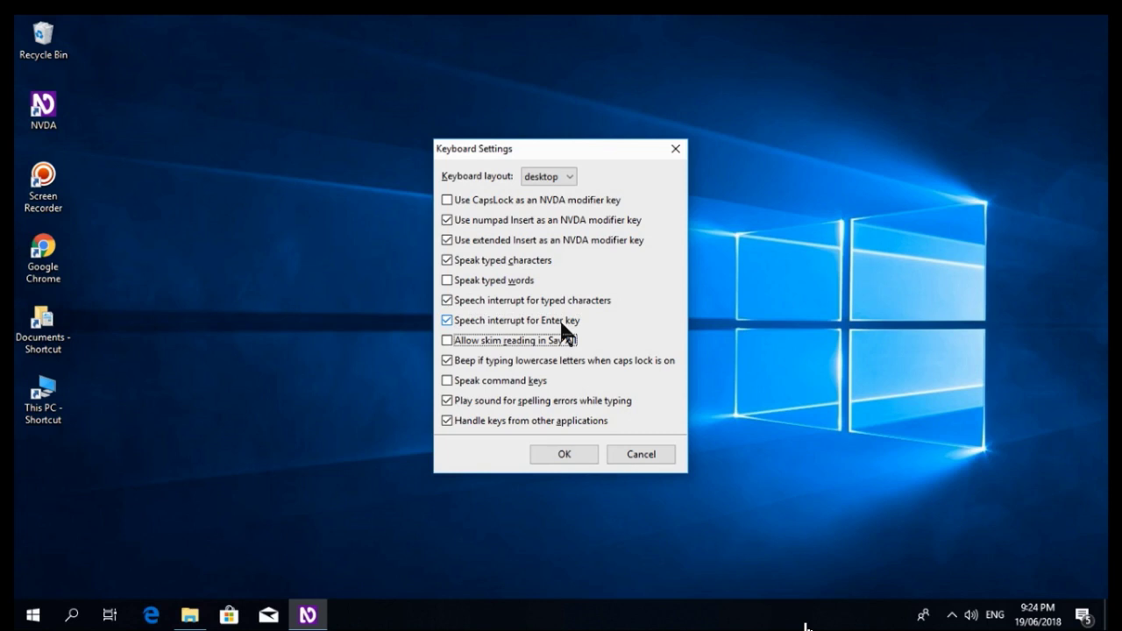
pyautogui.hotkey('shift', 'Tab')
pyautogui.press('Tab')
pyautogui.hotkey('shift', 'Tab')
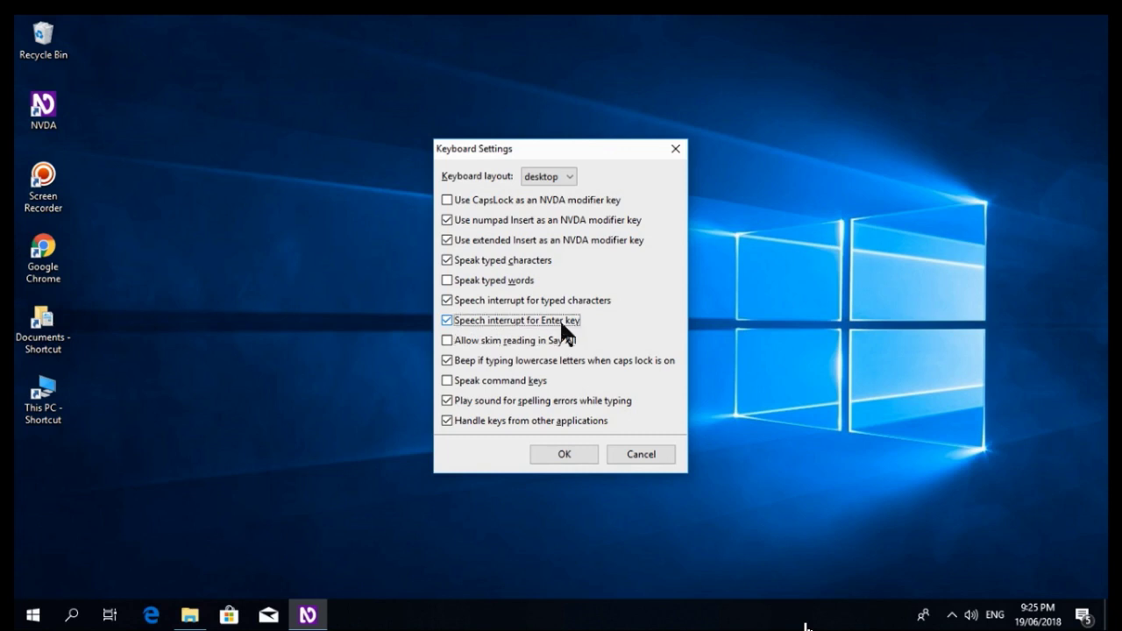
pyautogui.press('Tab')
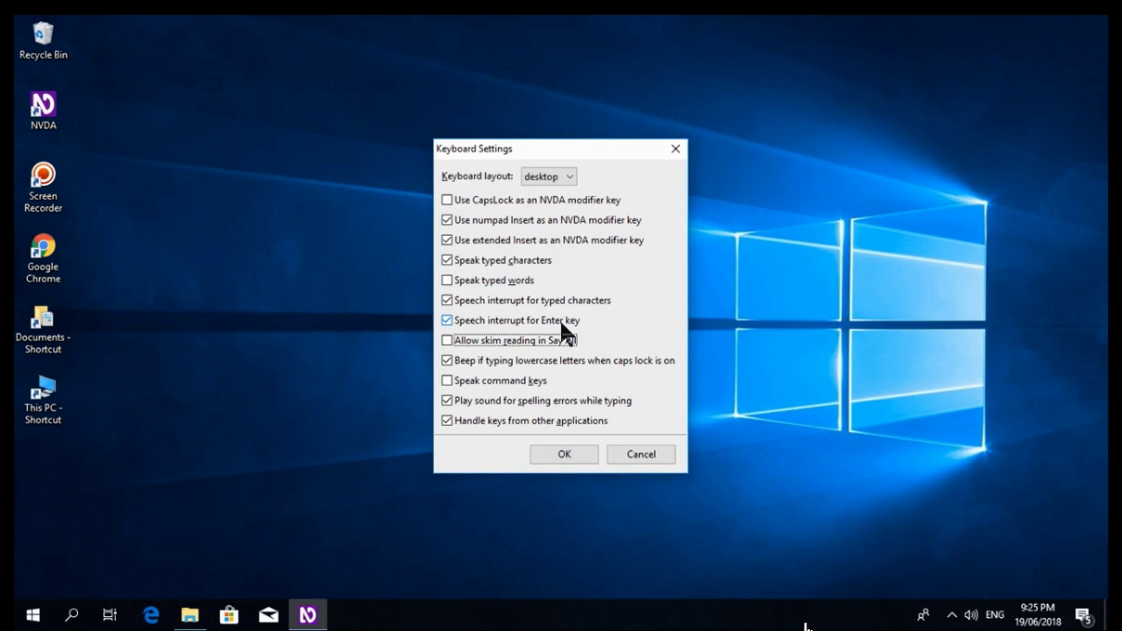
# Step: Review the remaining keyboard options: lowercase beep with caps lock, speaking command keys, spelling error sound, and handling keys from other applications
pyautogui.press('Tab')
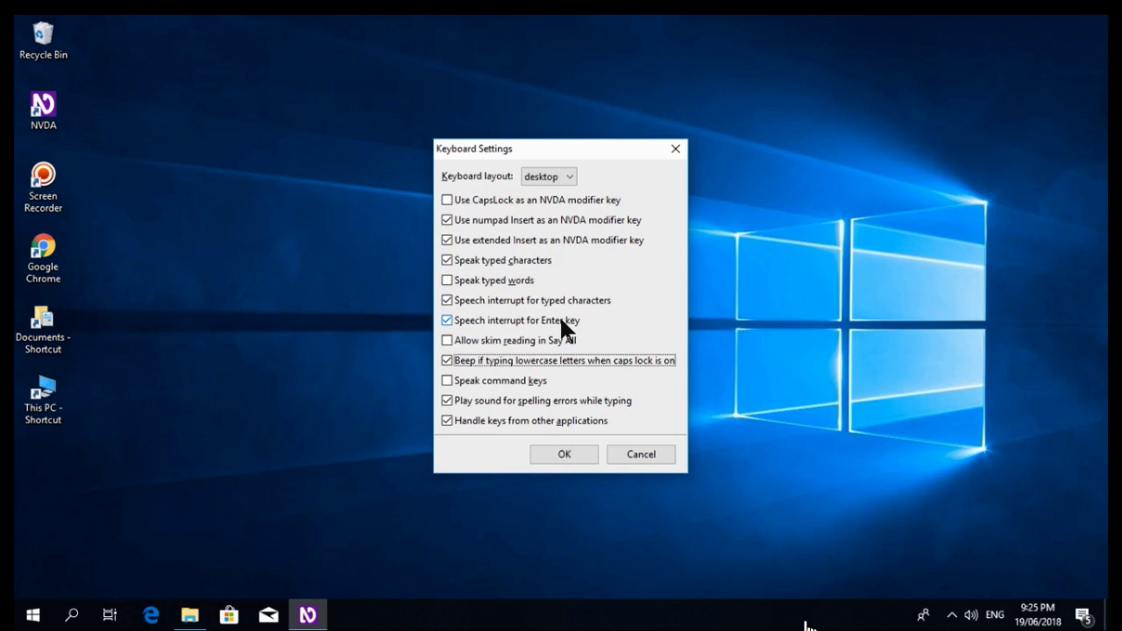
pyautogui.press('Tab')
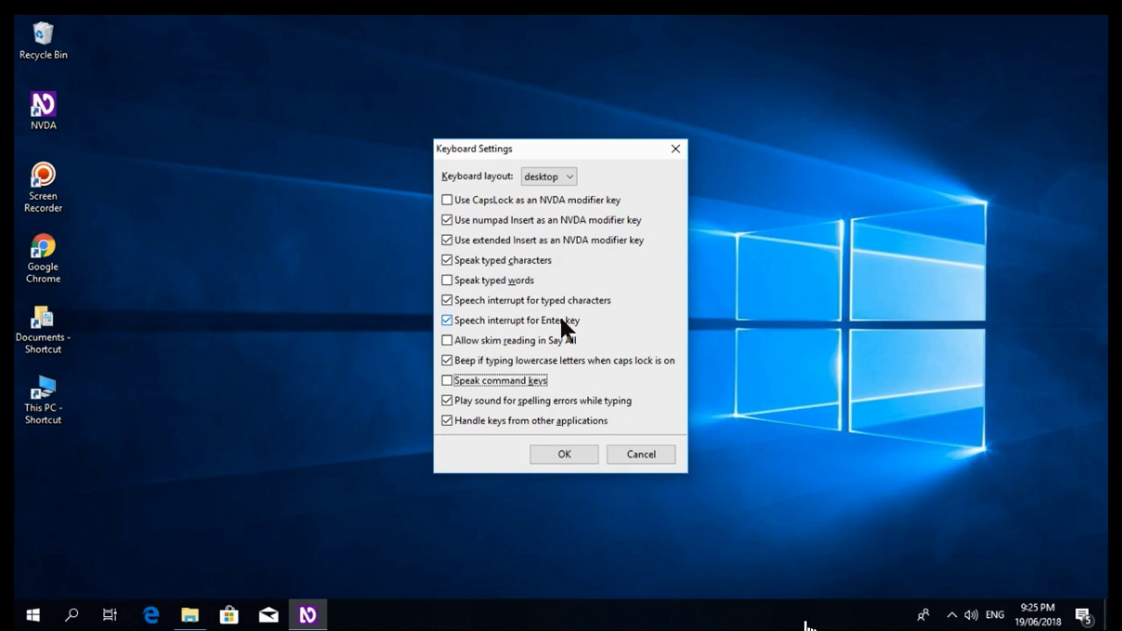
pyautogui.hotkey('shift', 'Tab')
pyautogui.press('Tab')
pyautogui.press('Tab')
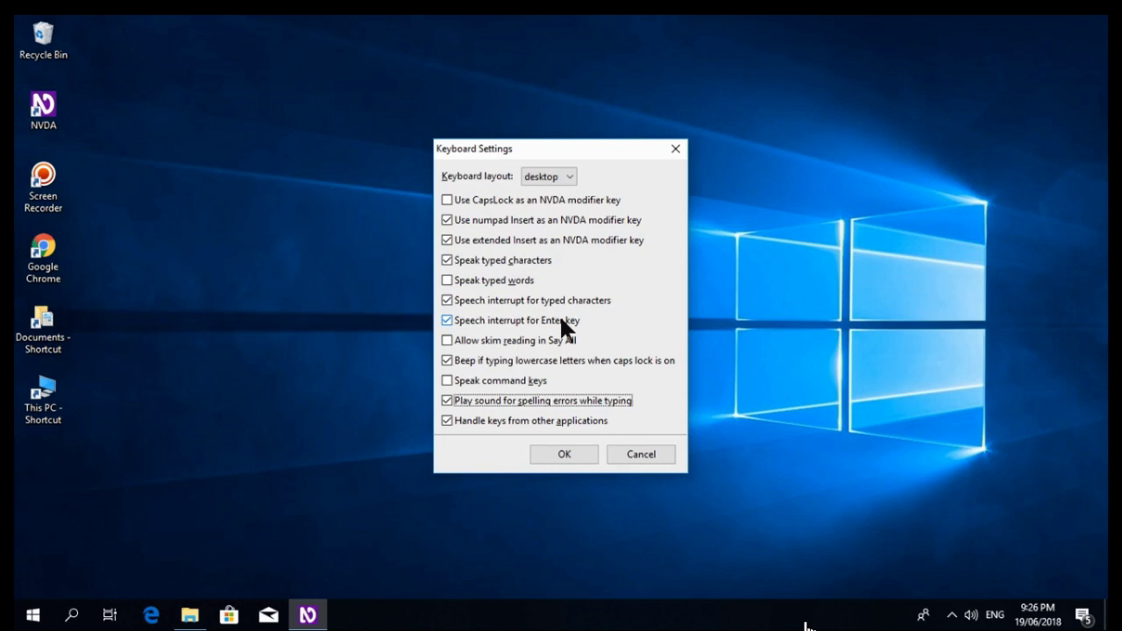
pyautogui.hotkey('shift', 'Tab')
pyautogui.press('Tab')
pyautogui.press('Tab')
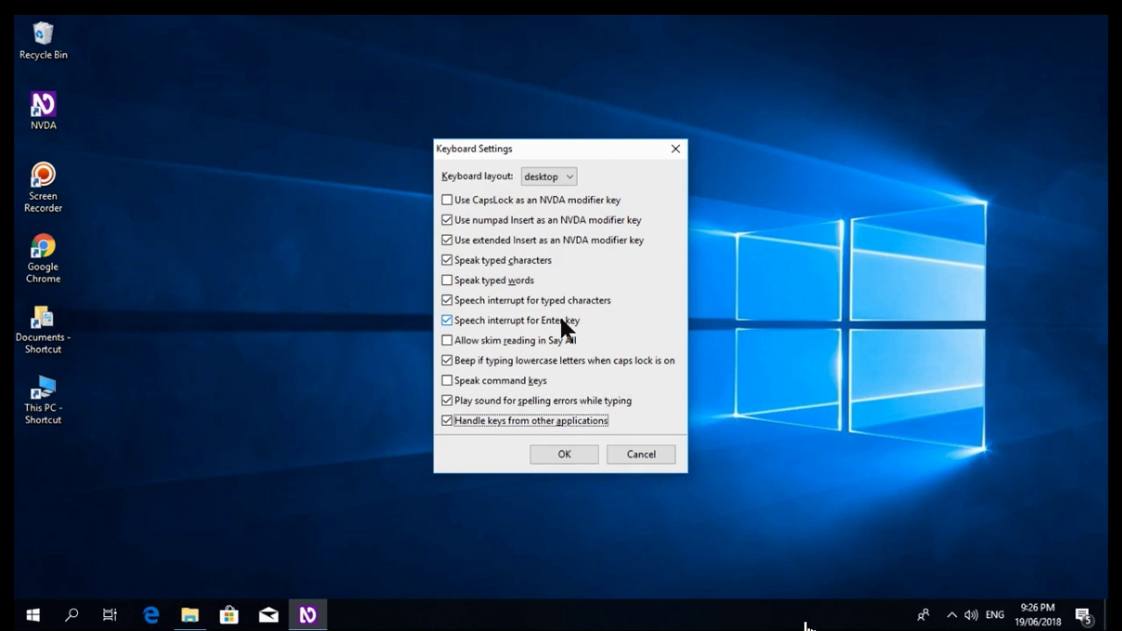
pyautogui.press('Tab')
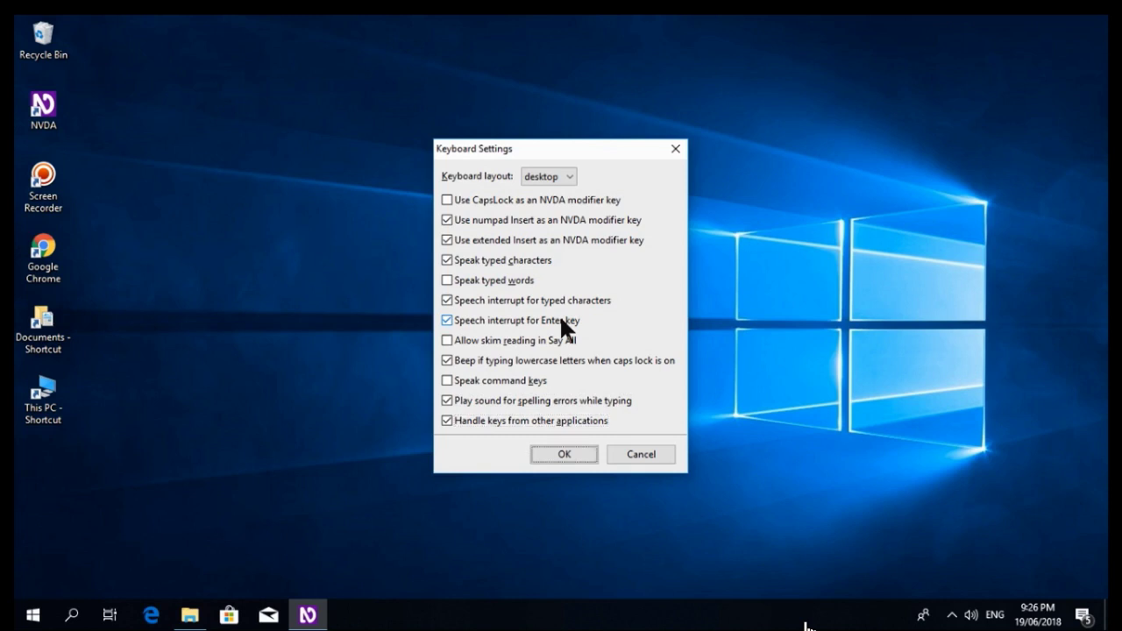
pyautogui.press('Tab')
pyautogui.hotkey('shift', 'Tab')
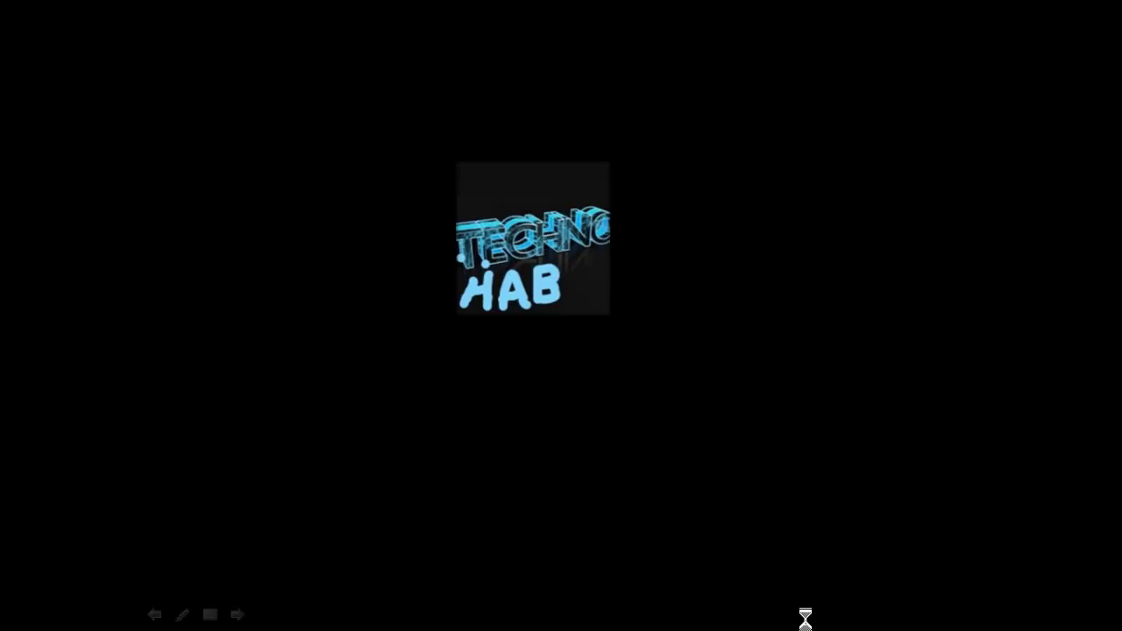